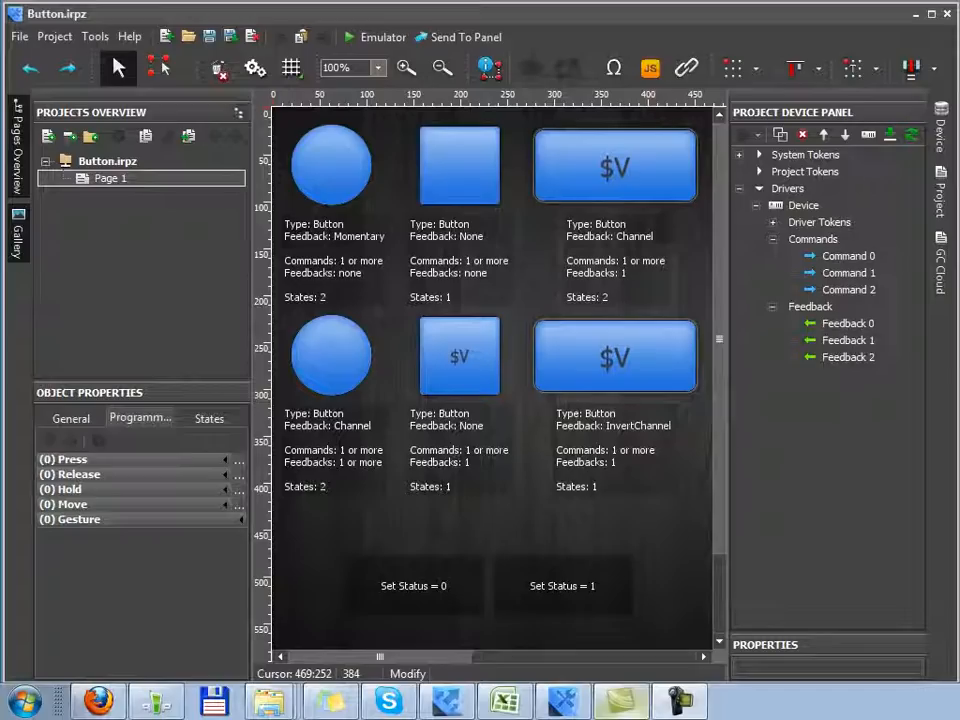
Step: Select the upper circle button and try Channel and None as its Feedback setting
left_click(310, 183)
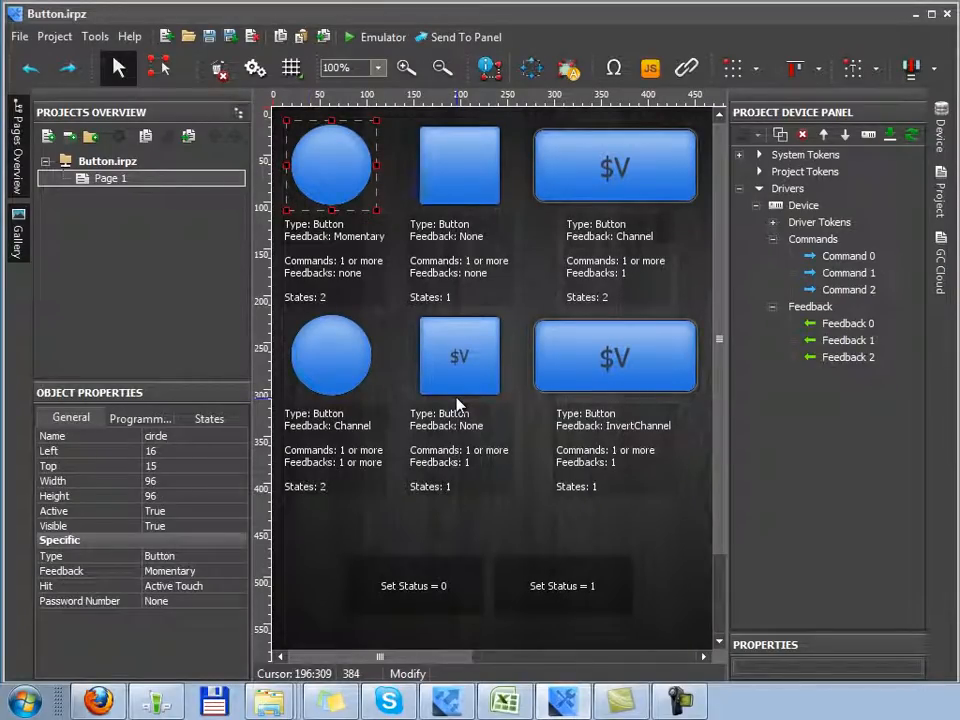
left_click(73, 572)
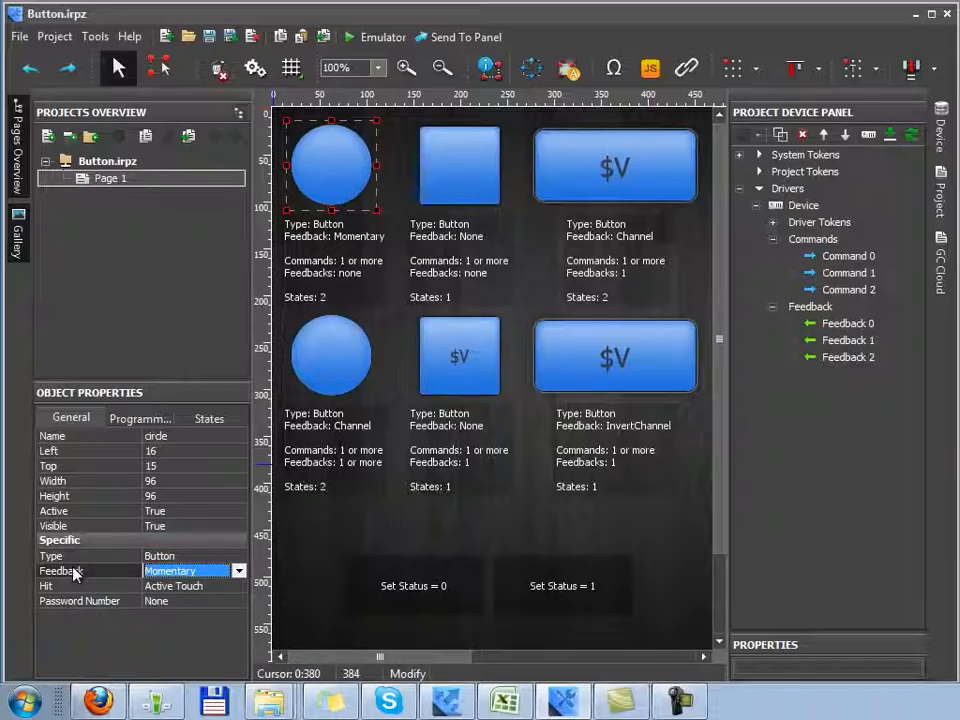
left_click(77, 588)
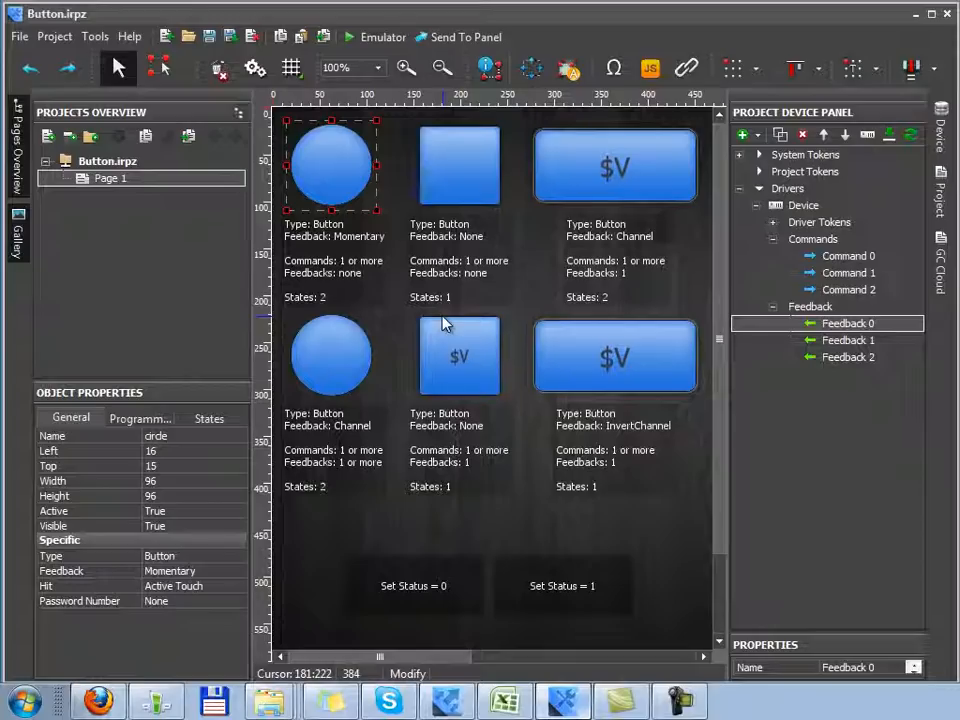
left_click(68, 570)
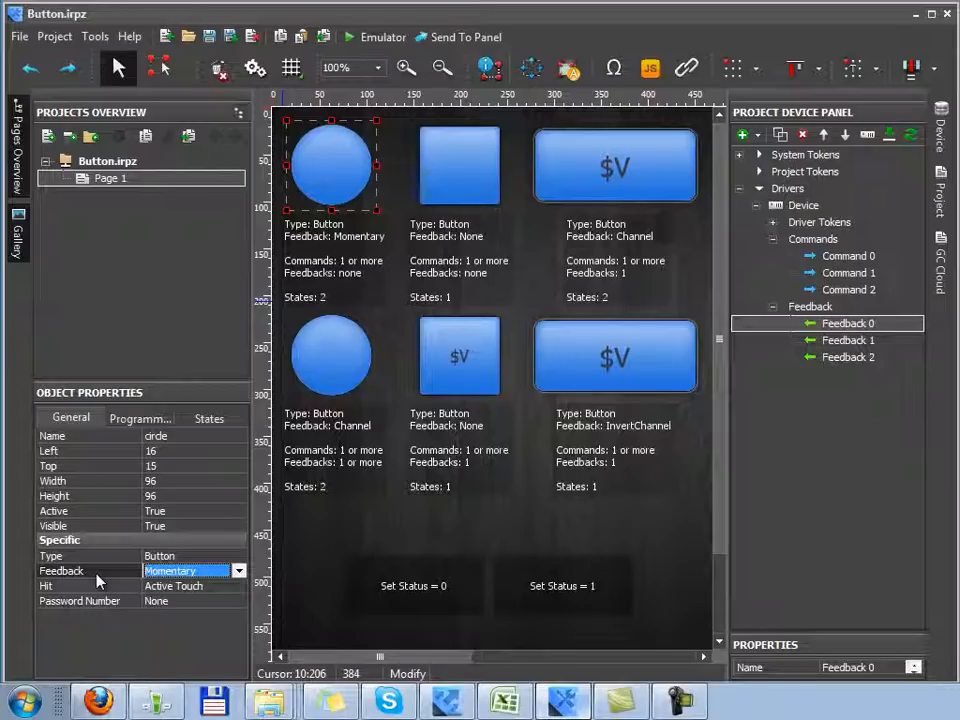
left_click(238, 571)
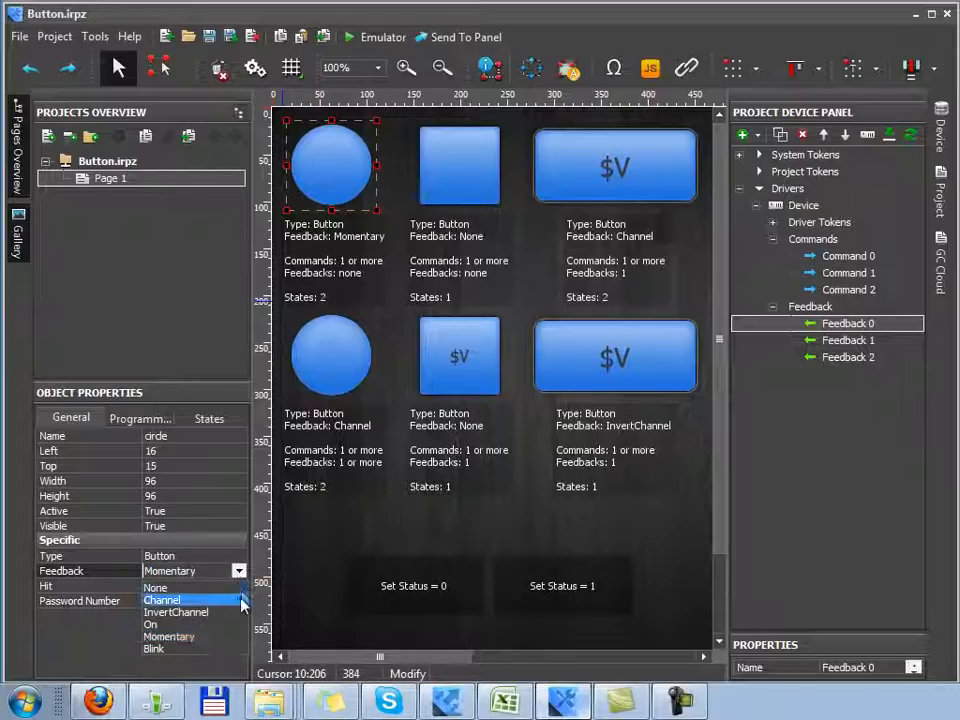
left_click(240, 600)
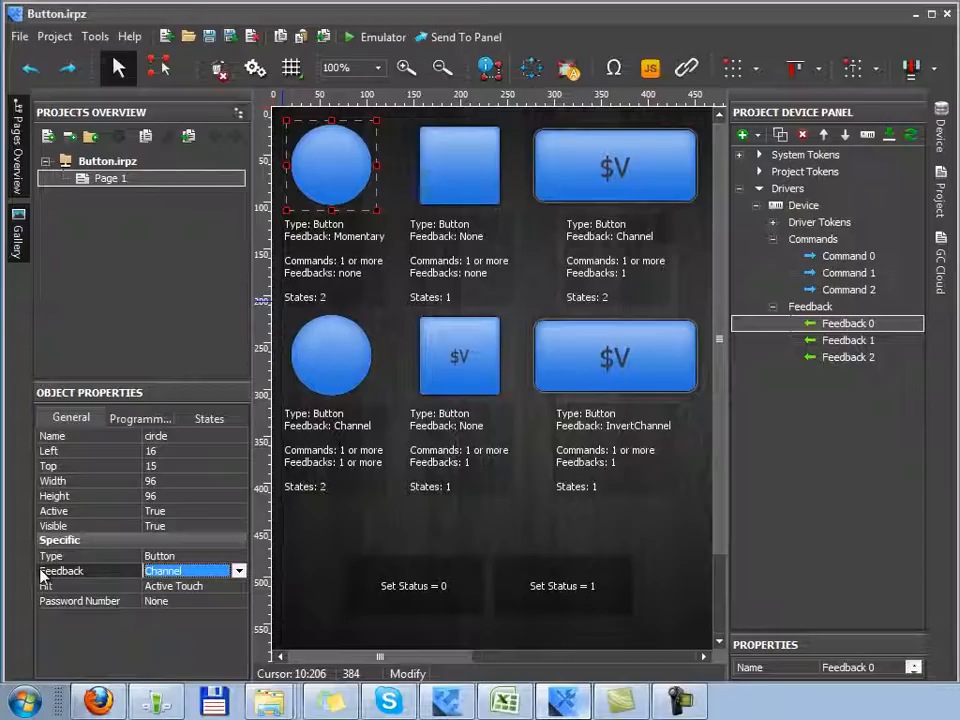
left_click(238, 571)
left_click(228, 589)
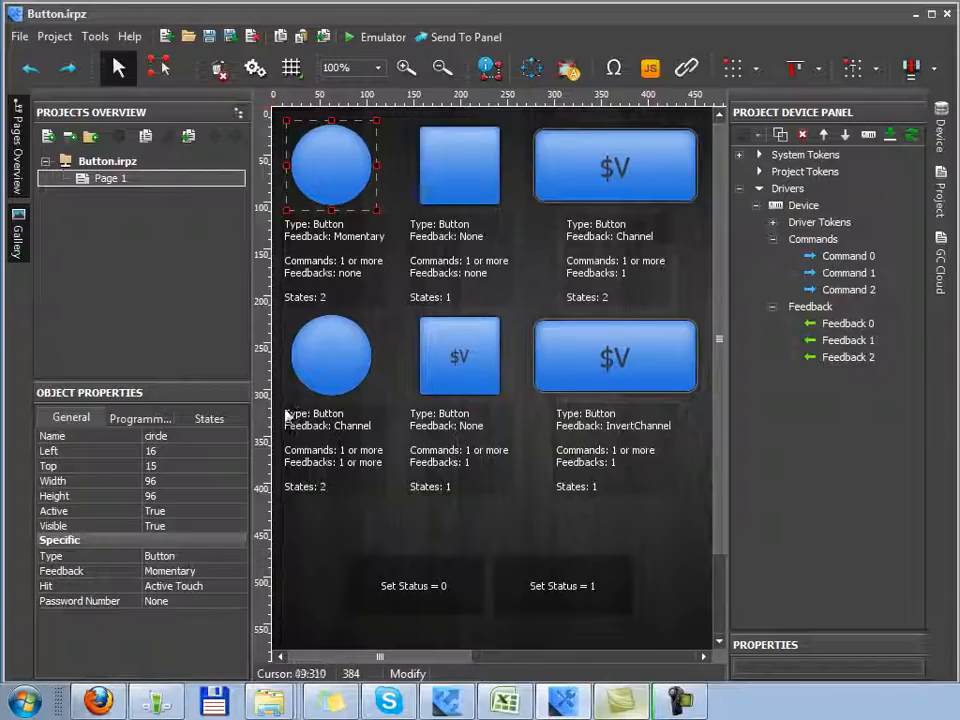
Step: Examine the upper circle button's Type property and preview its State 2 appearance
left_click(75, 558)
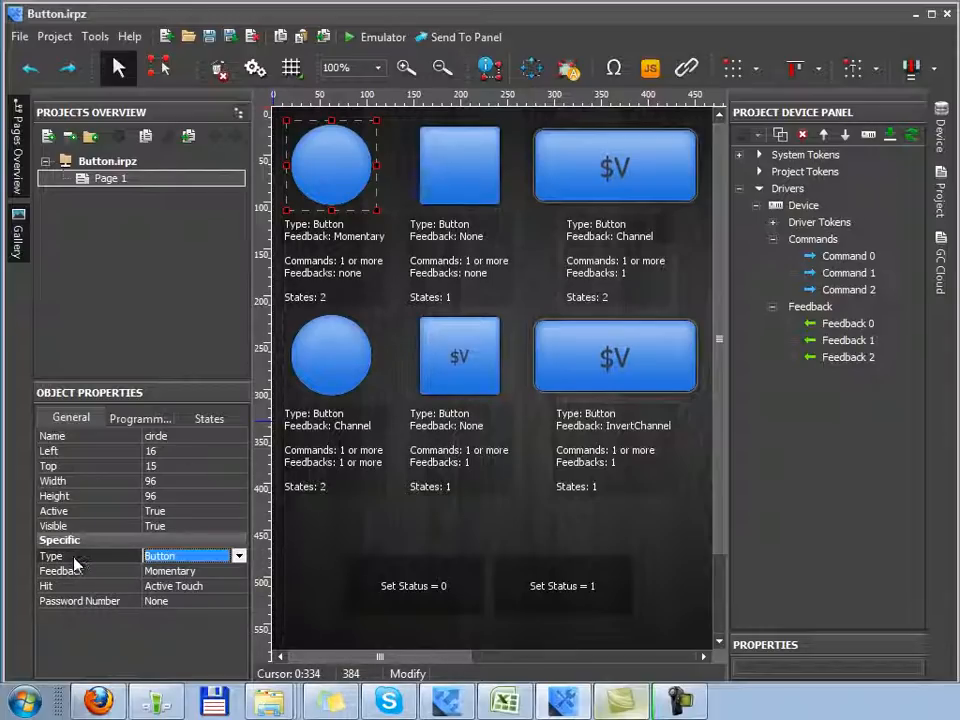
left_click(197, 419)
left_click(183, 440)
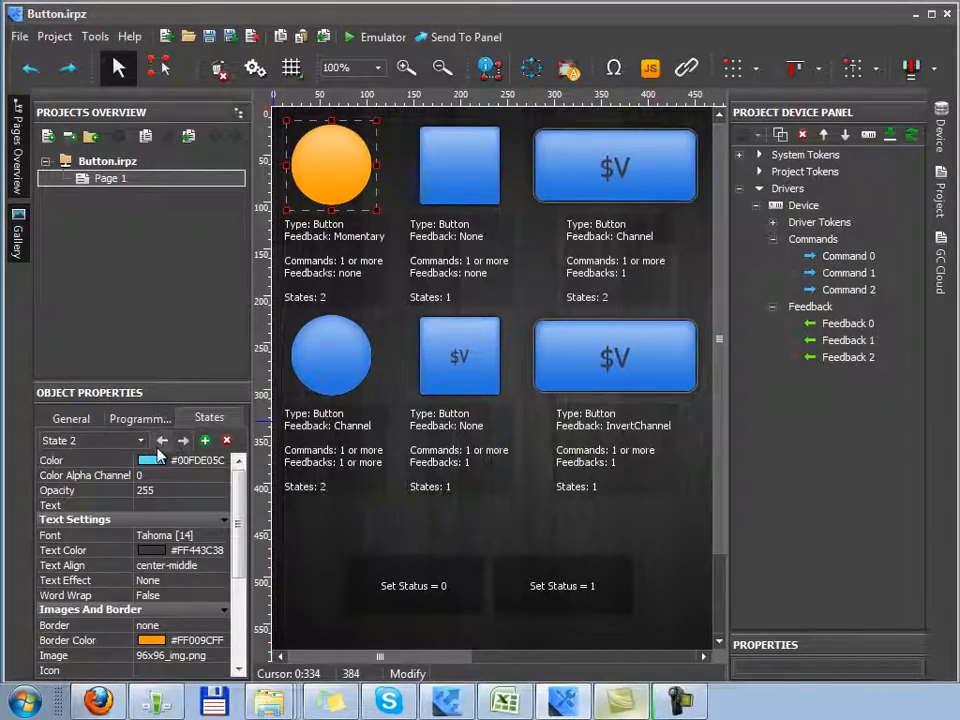
left_click(161, 440)
left_click(71, 418)
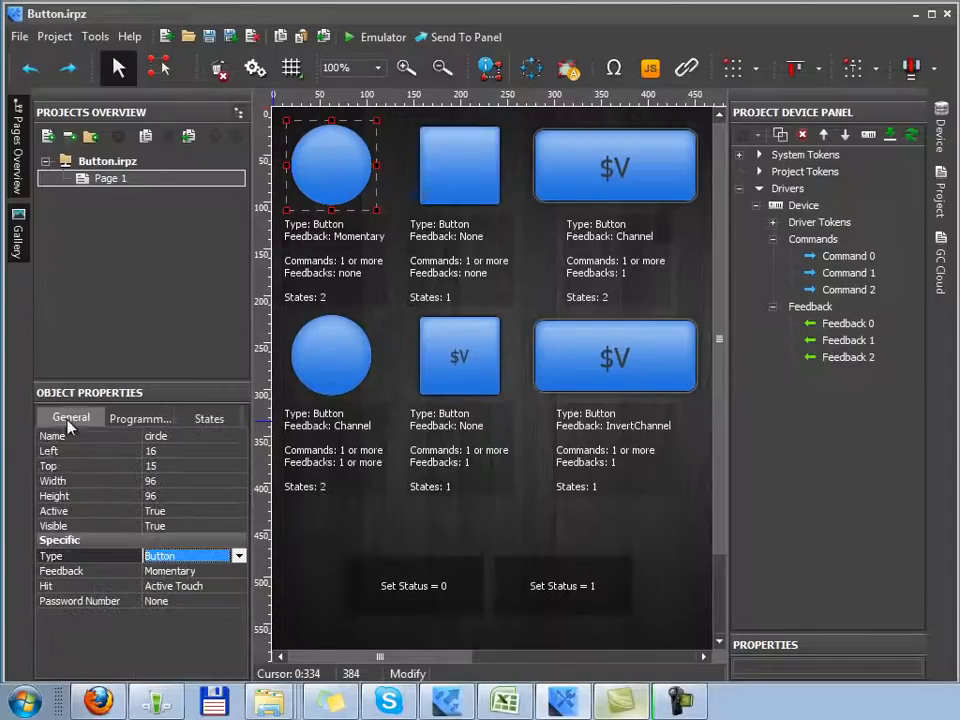
Step: Check the upper circle button's Feedback property and its Hit options, keeping Active Touch as the Hit setting
left_click(58, 570)
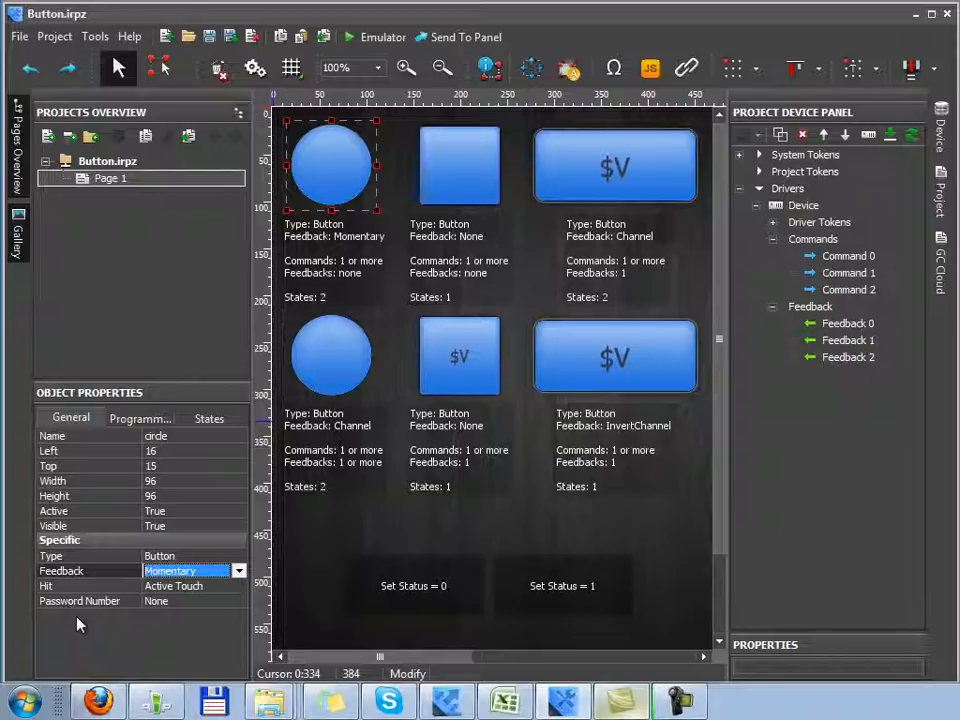
left_click(78, 587)
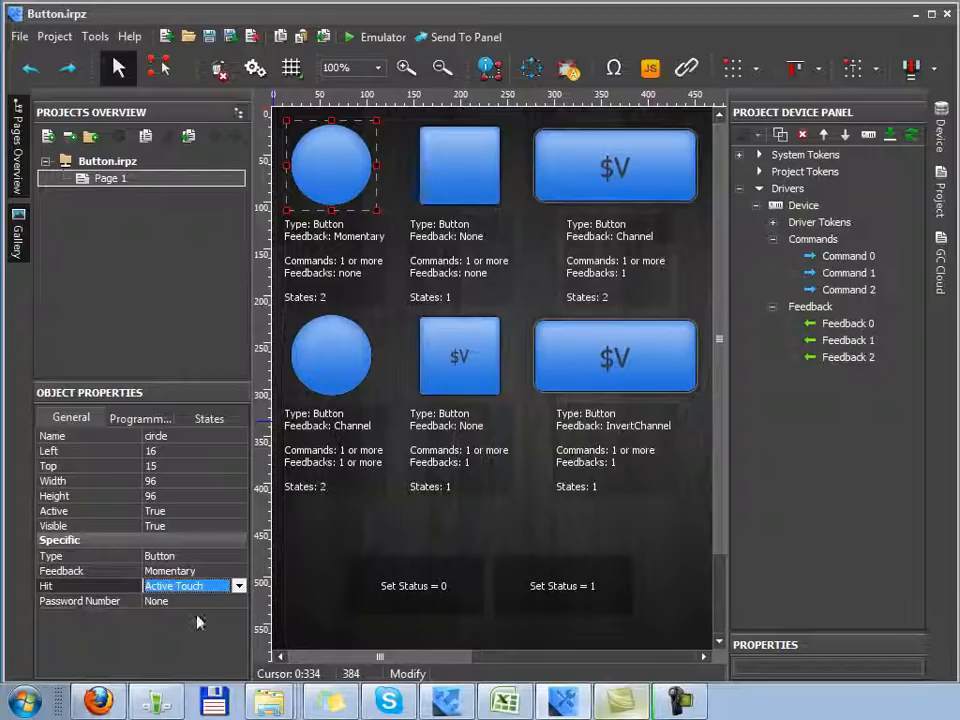
left_click(238, 586)
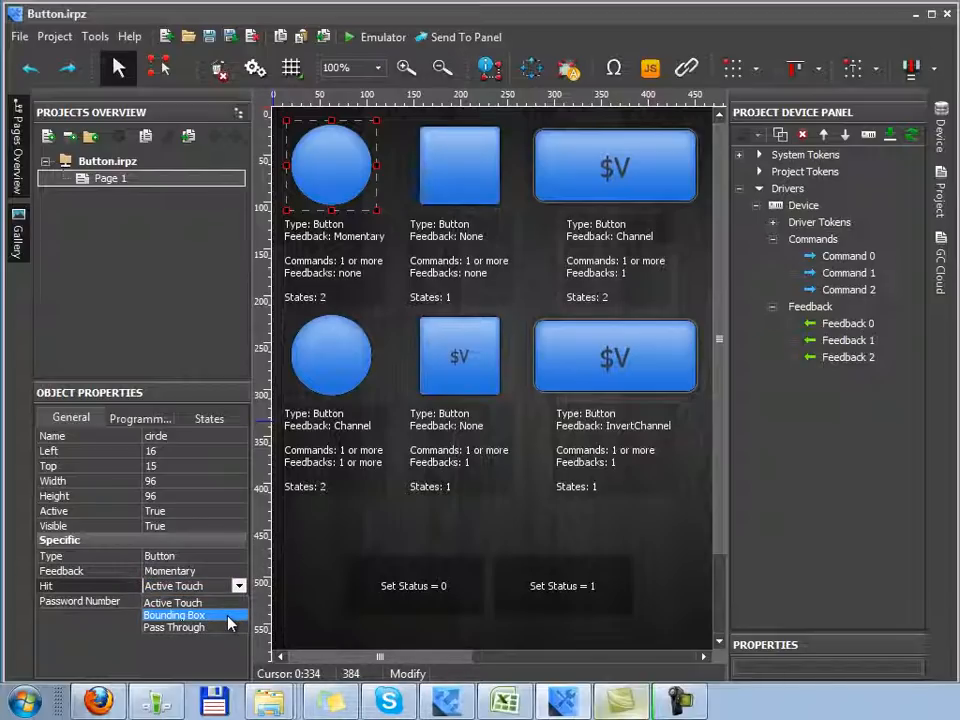
left_click(228, 603)
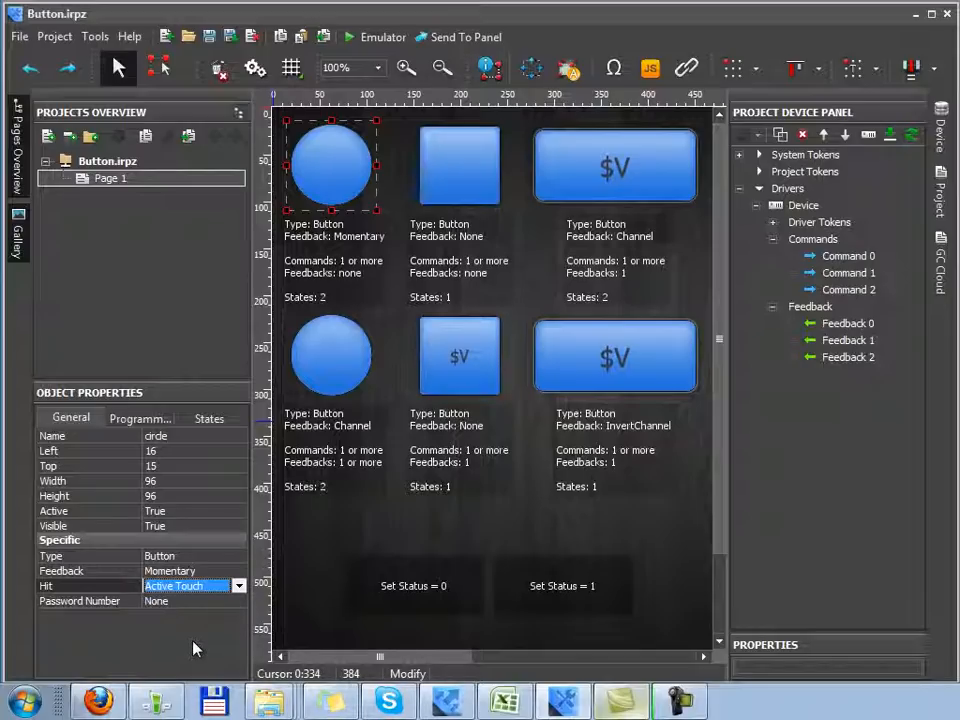
left_click(848, 323)
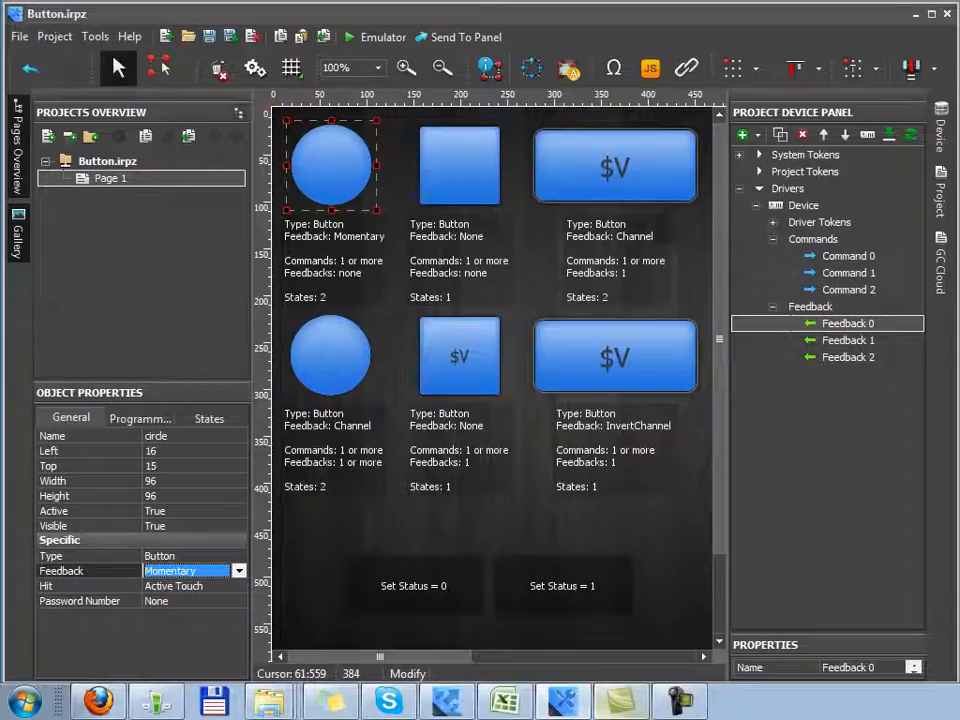
Step: Select the lower circle button and examine its Type, states, Feedback and Hit properties
left_click(343, 338)
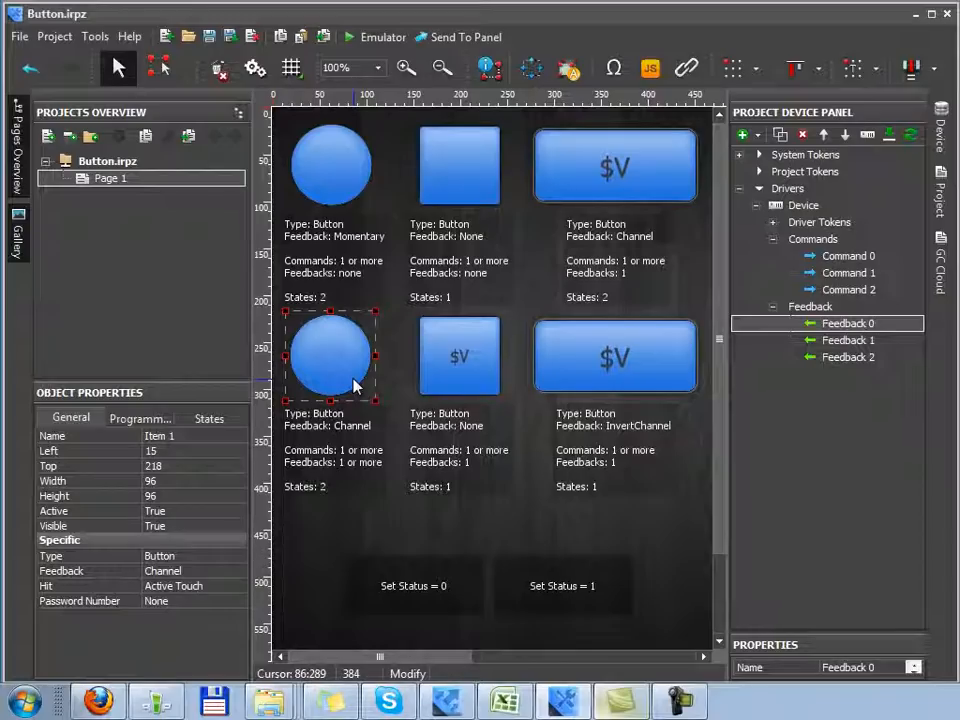
left_click(55, 557)
left_click(209, 418)
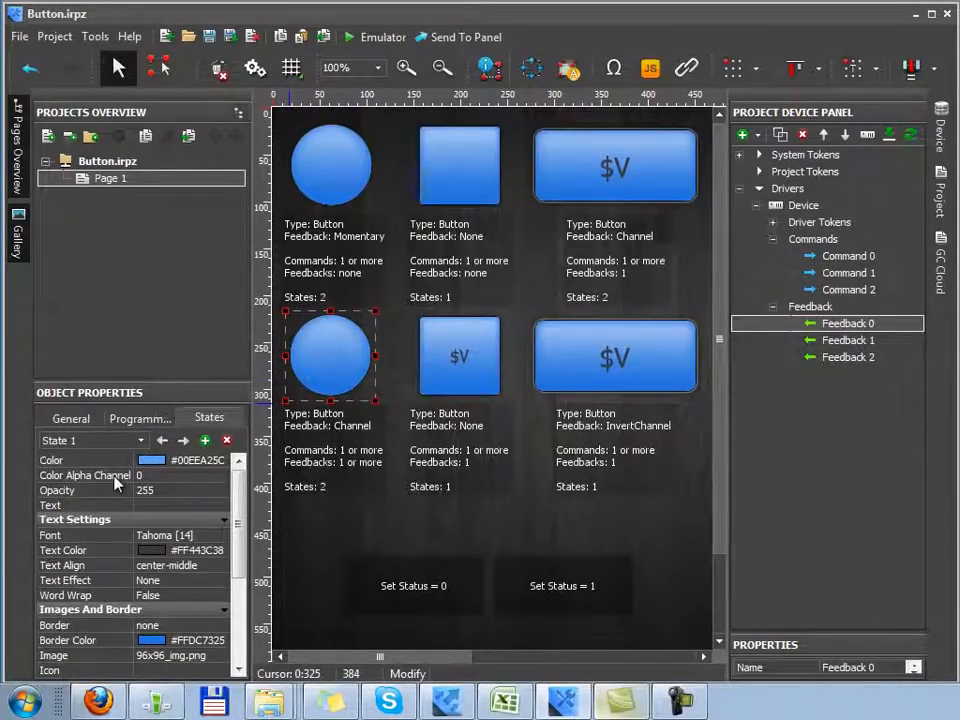
left_click(71, 419)
left_click(100, 573)
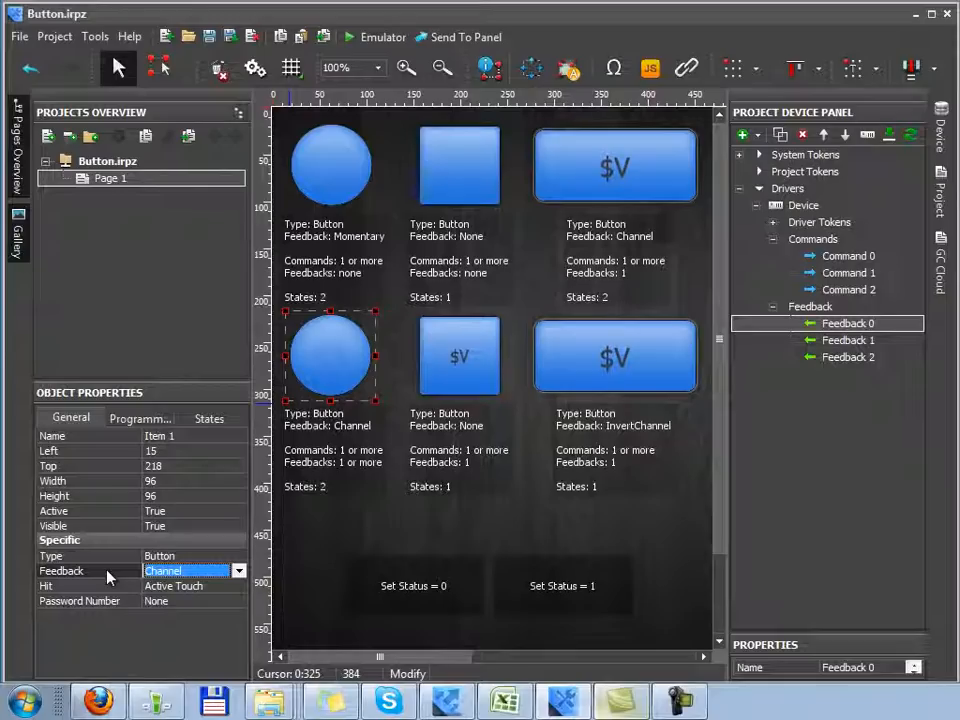
left_click(104, 587)
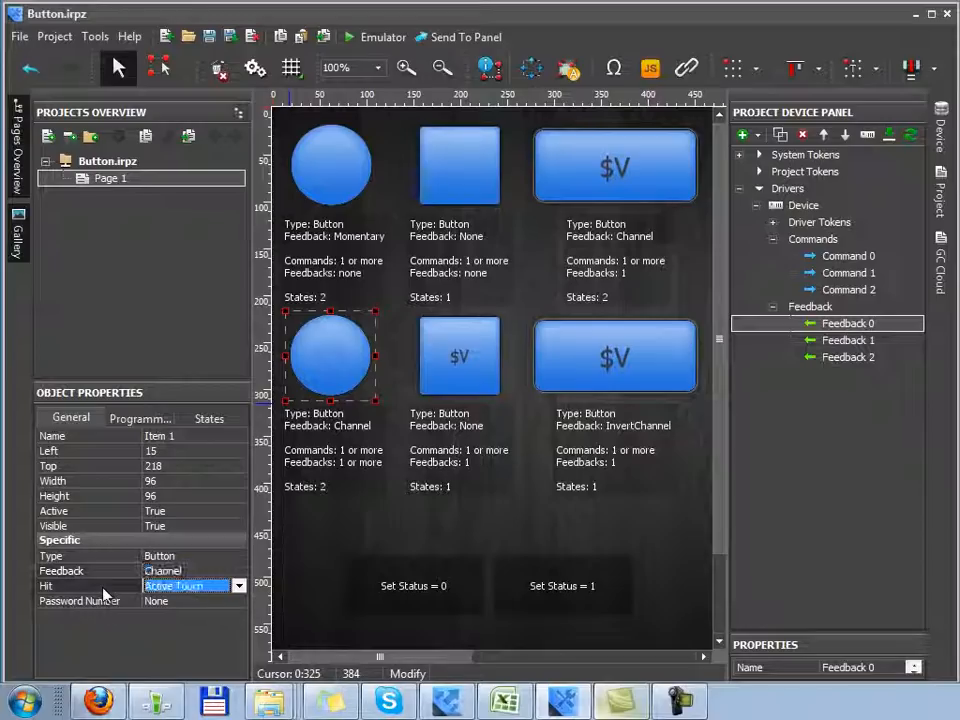
left_click(239, 586)
left_click(239, 590)
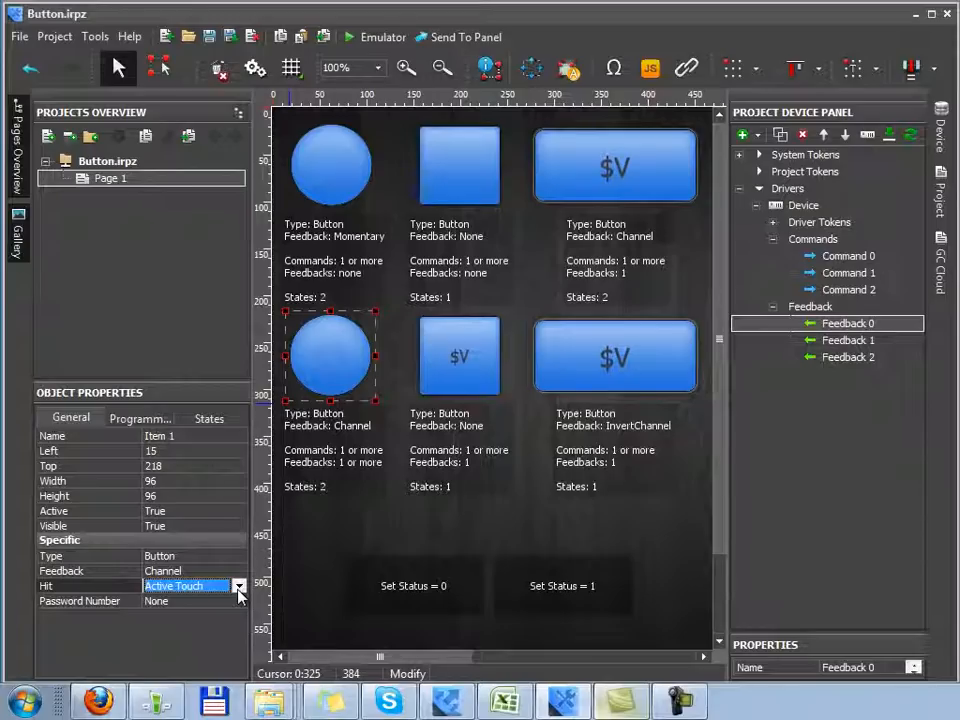
Step: Link Feedback 0 to the lower circle button with In Value and show the relation in its programming properties
left_click(868, 328)
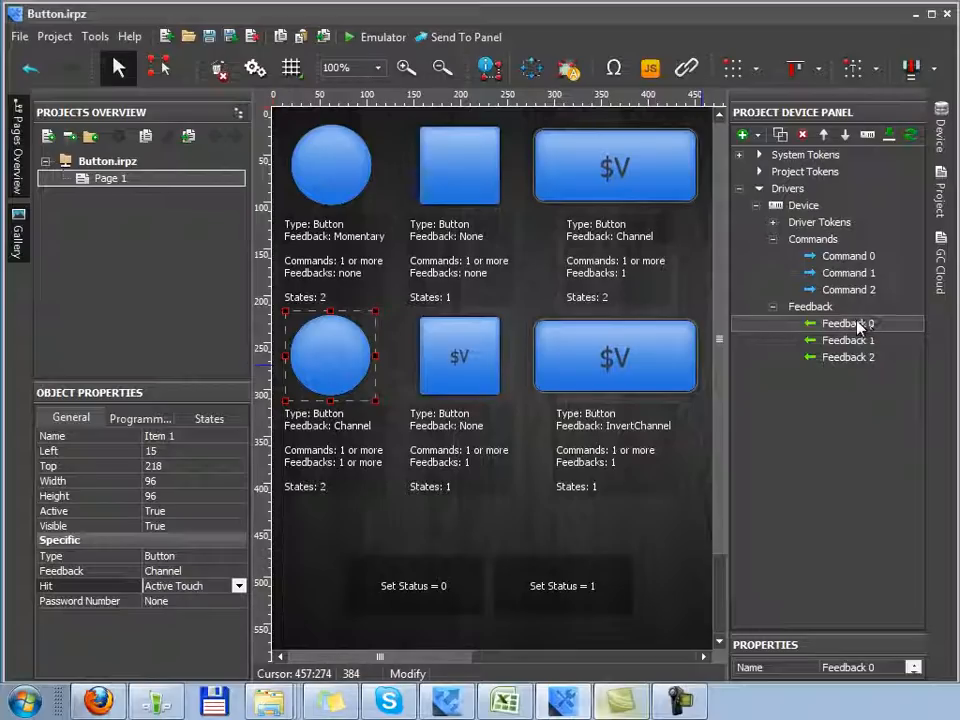
mouse_move(853, 326)
left_mouse_down()
mouse_move(398, 385)
mouse_move(313, 359)
left_mouse_up()
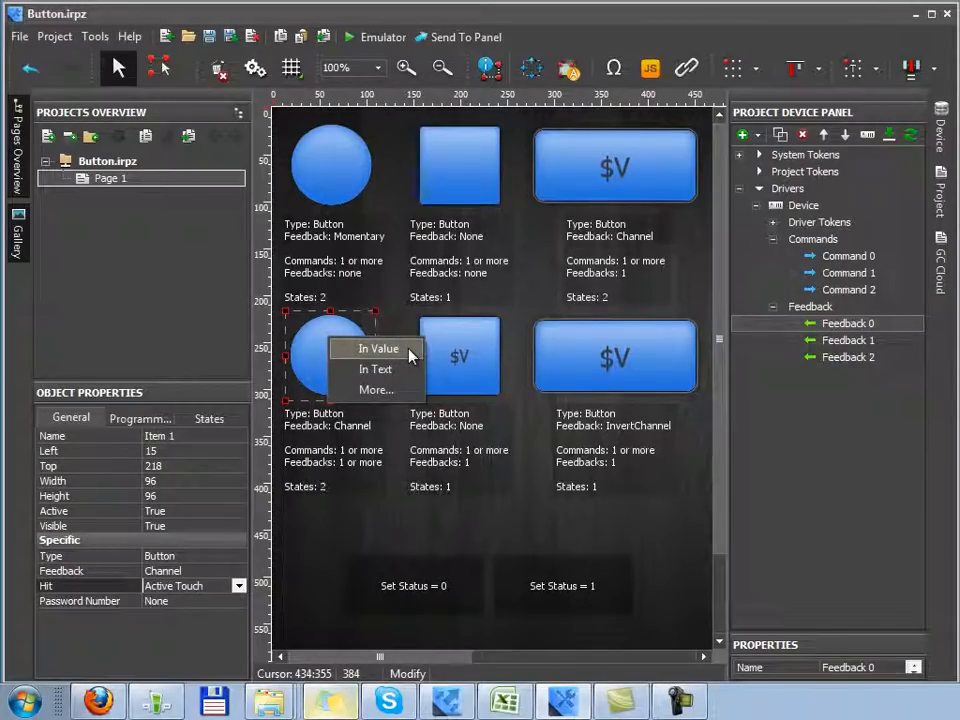
left_click(410, 353)
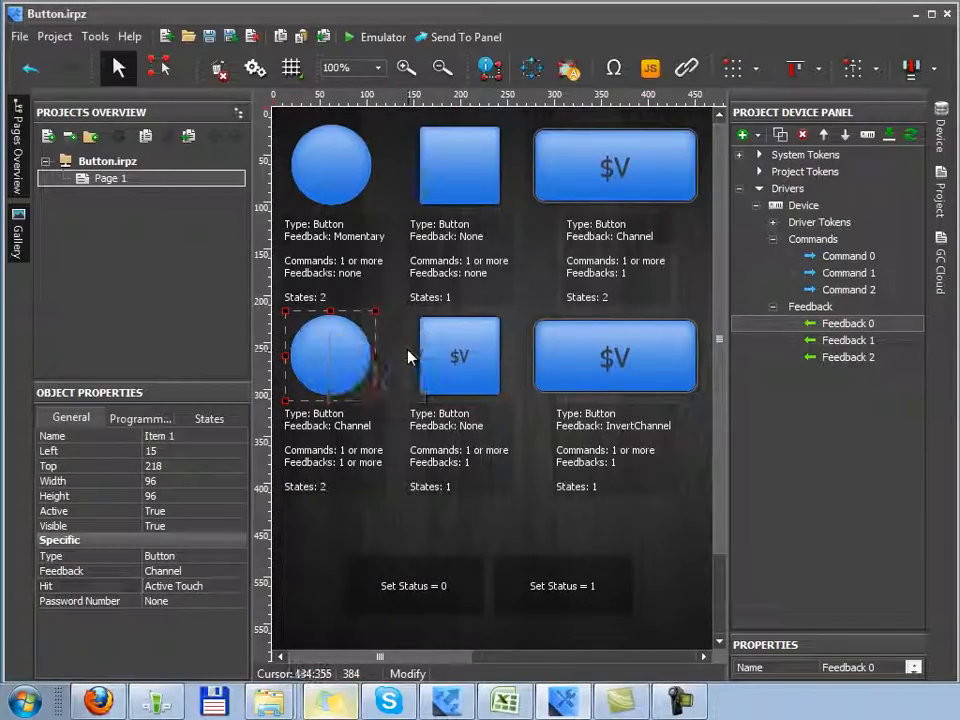
left_click(157, 427)
left_click(172, 477)
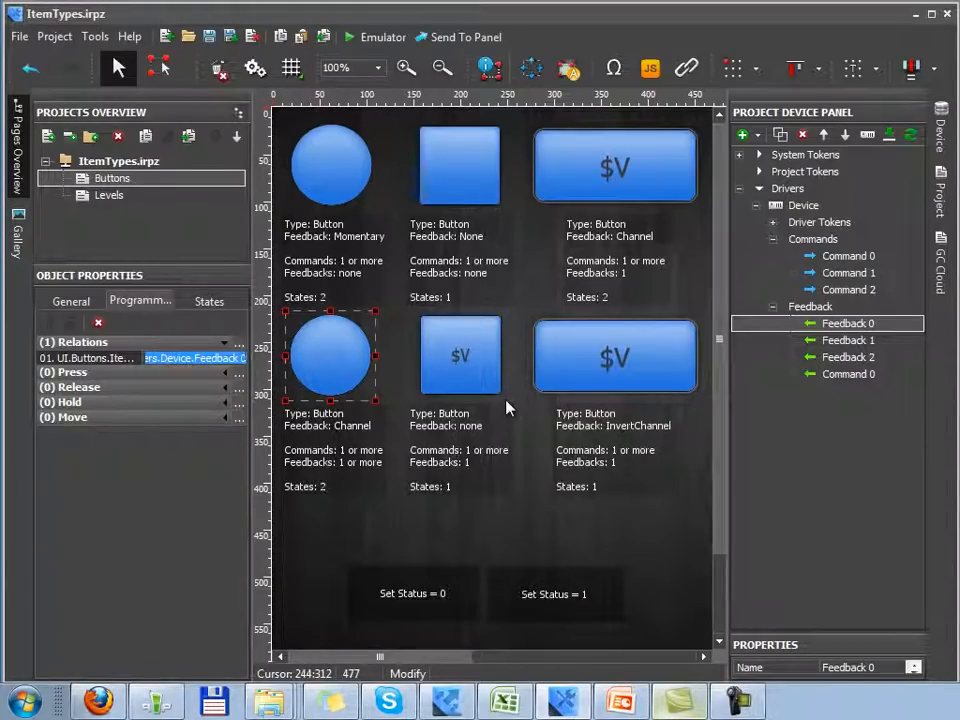
Step: Assign Command 0 to the lower circle button as a Send Number action with value 100 on Release only
left_click(847, 257)
left_click_drag(847, 258, 326, 367)
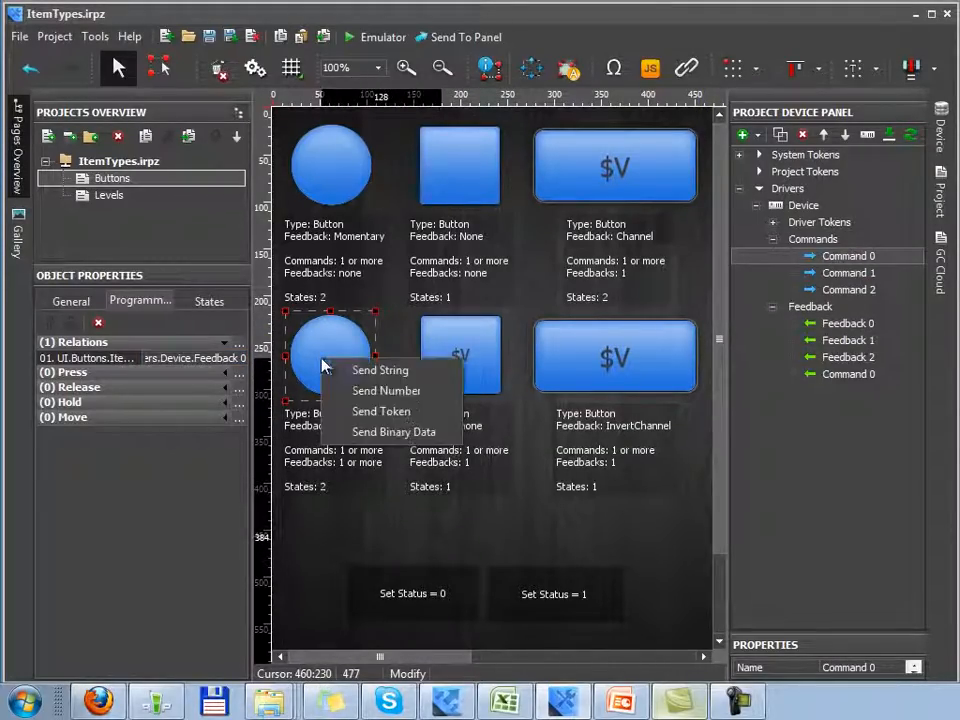
left_click(431, 391)
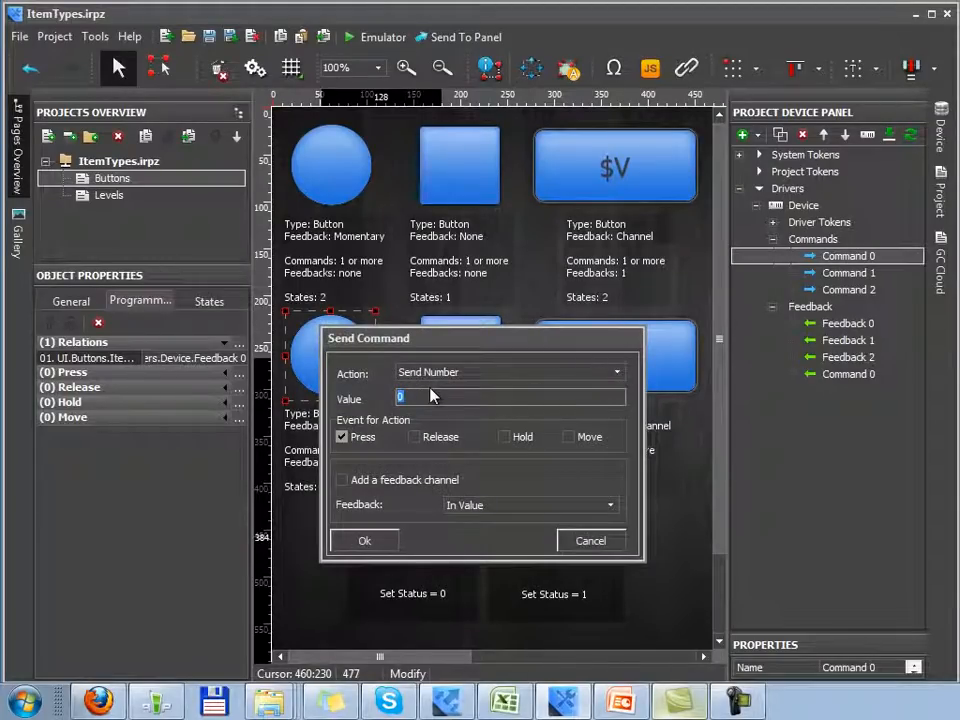
type("100")
left_click(414, 437)
left_click(343, 438)
left_click(363, 542)
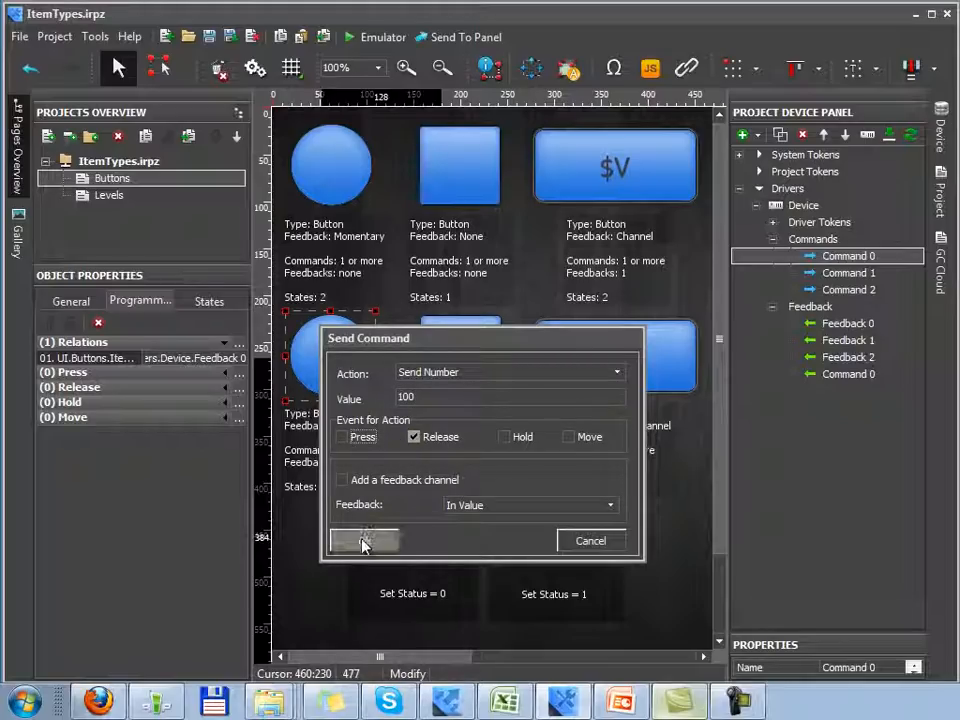
left_click(363, 542)
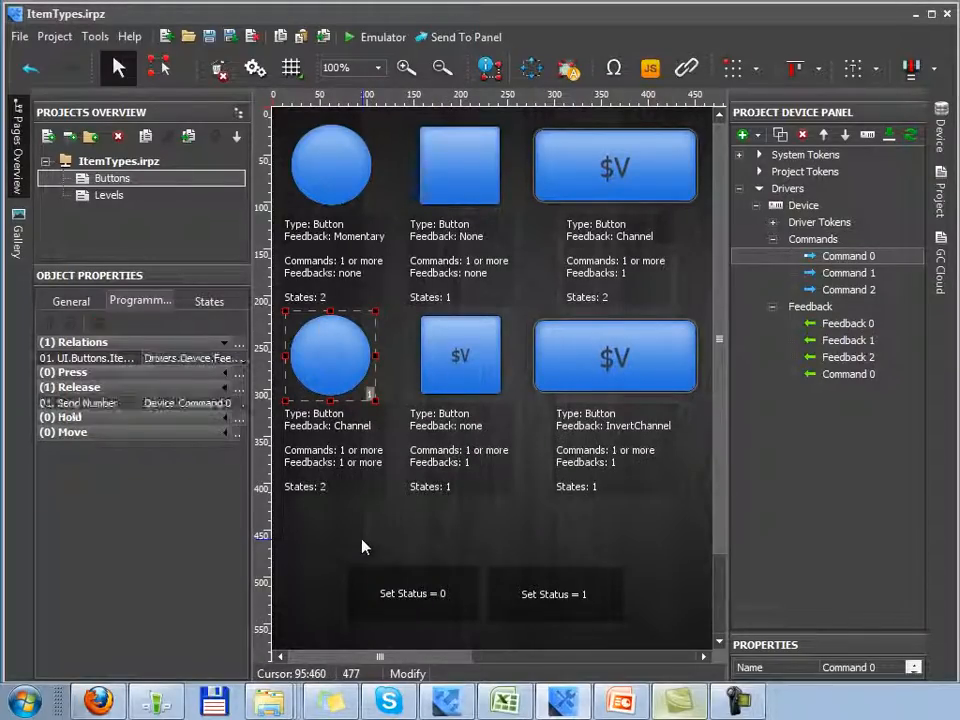
left_click(115, 403)
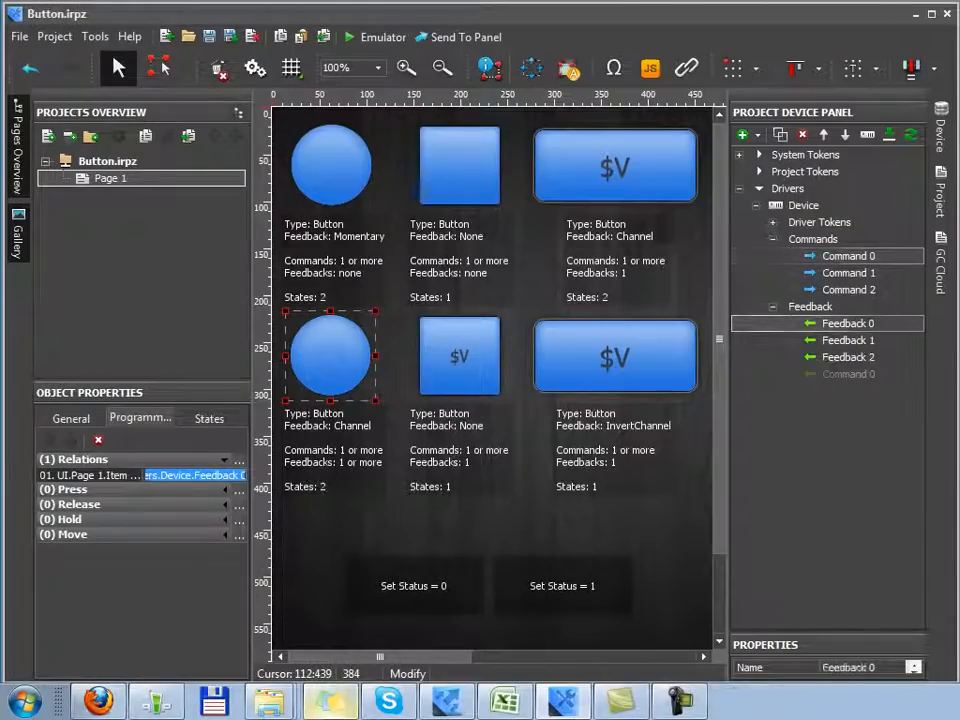
Step: Set the lower square $V button's Feedback to Channel and link Feedback 0 to it with In Value
left_click(487, 350)
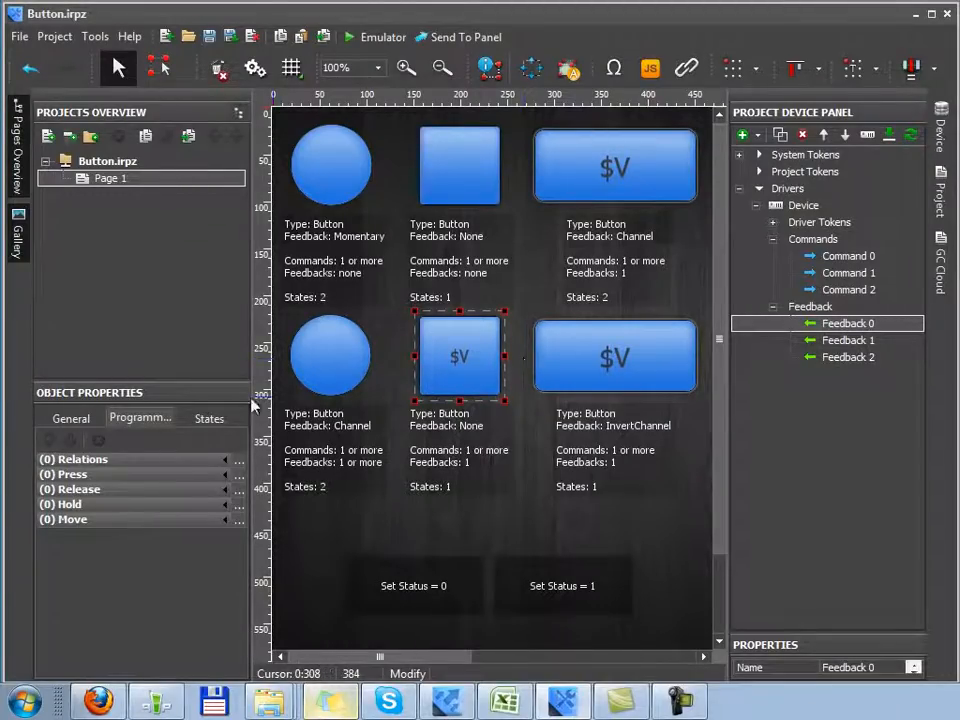
left_click(209, 418)
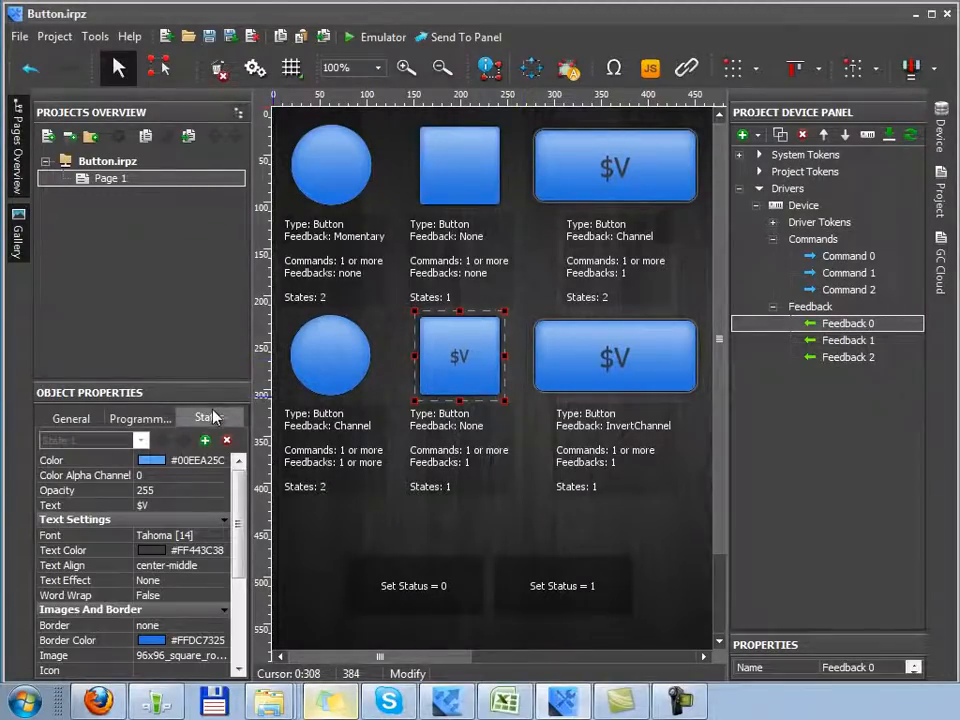
left_click(83, 426)
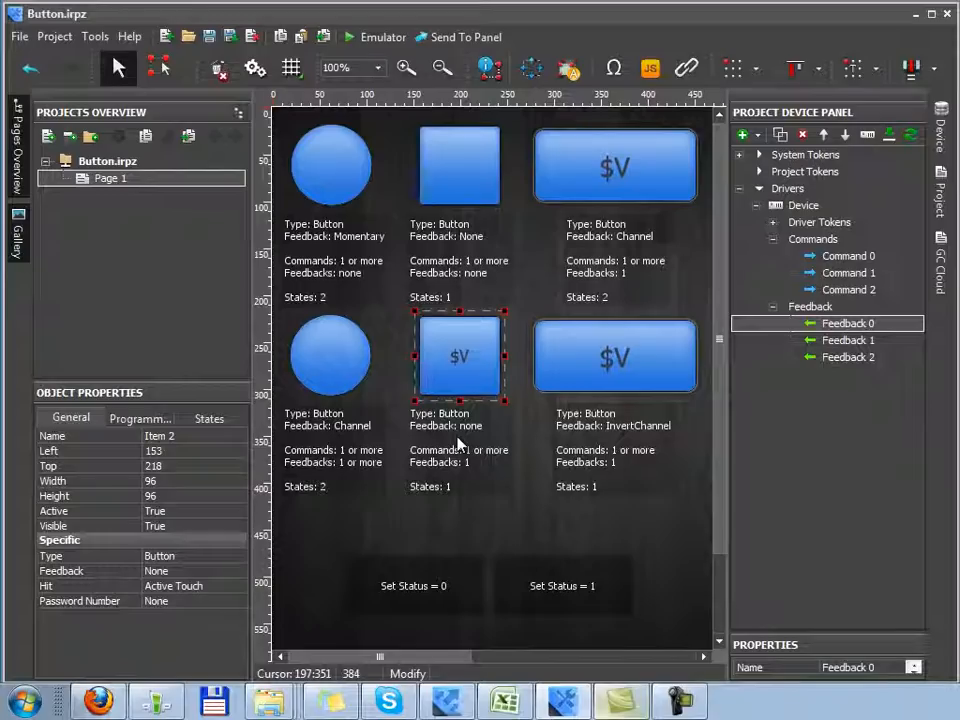
left_click(190, 571)
left_click(190, 571)
left_click(170, 600)
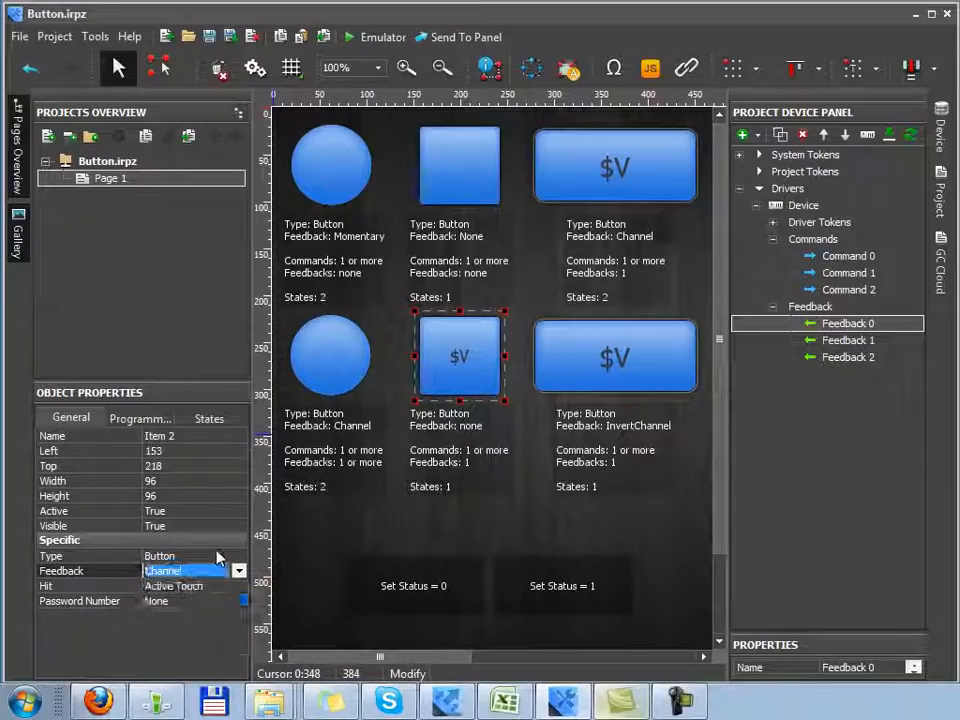
left_click_drag(875, 330, 457, 357)
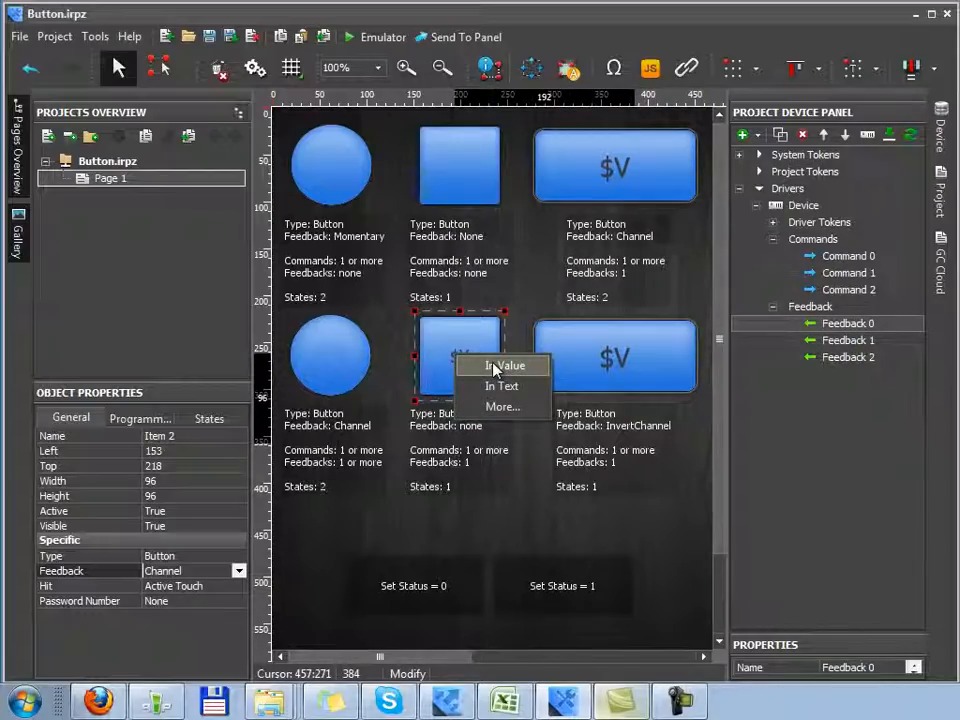
left_click(493, 366)
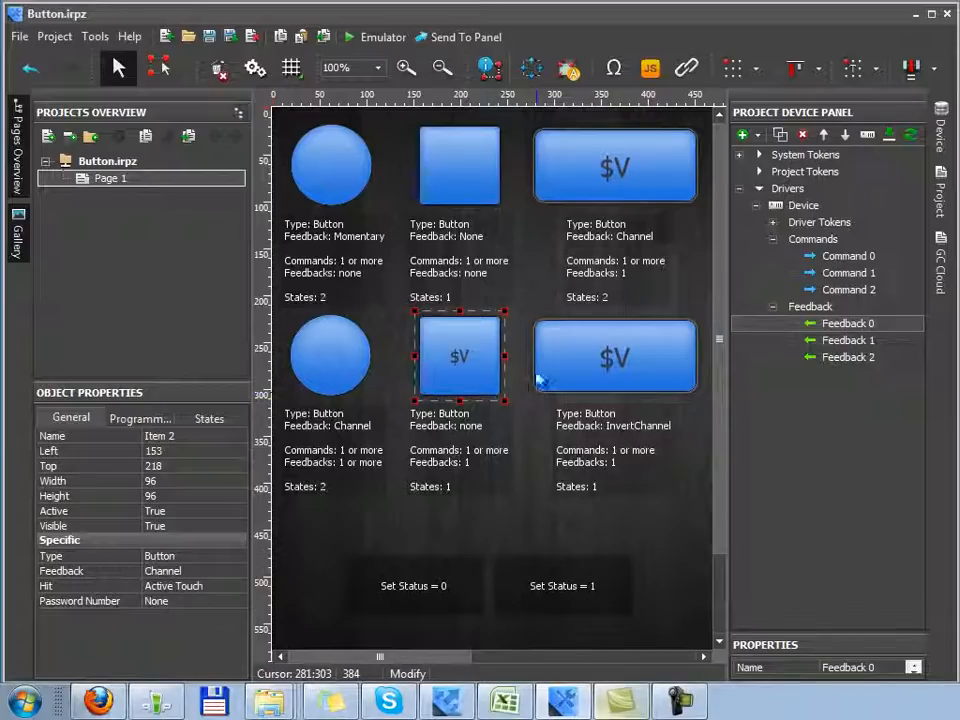
Step: Link Feedback 0 to the upper square button with In Text
left_click(489, 171)
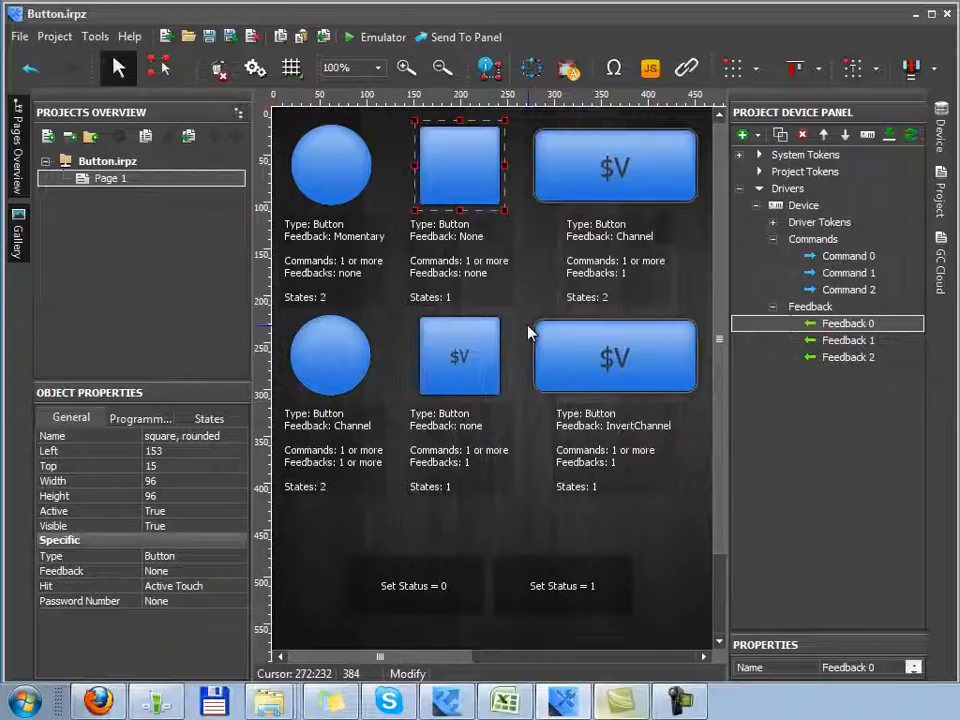
left_click(185, 571)
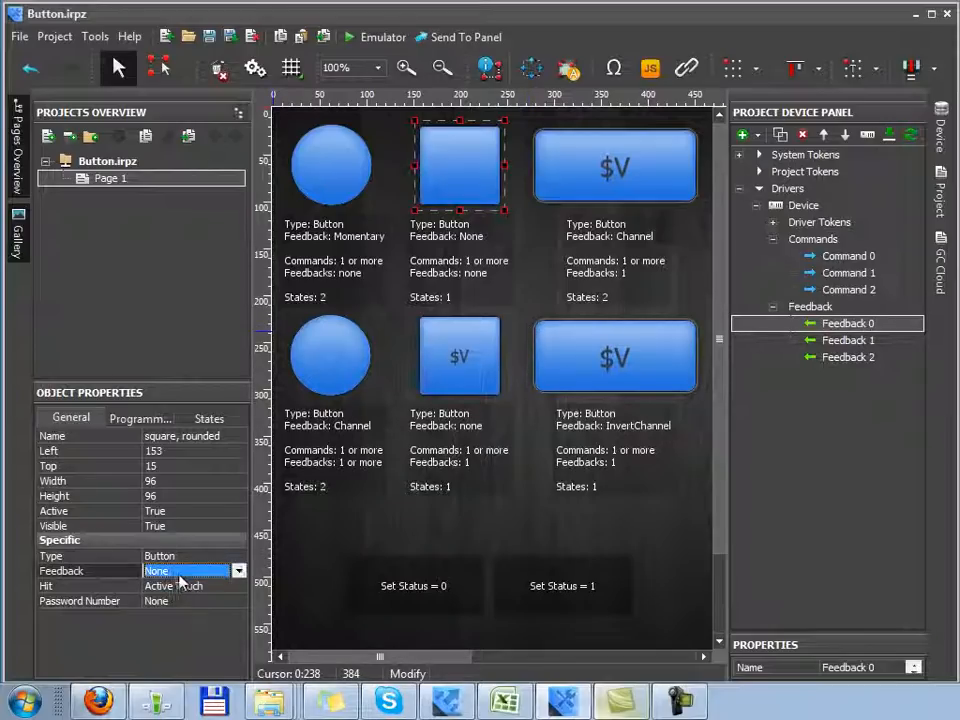
left_click(791, 320)
left_click_drag(791, 320, 440, 151)
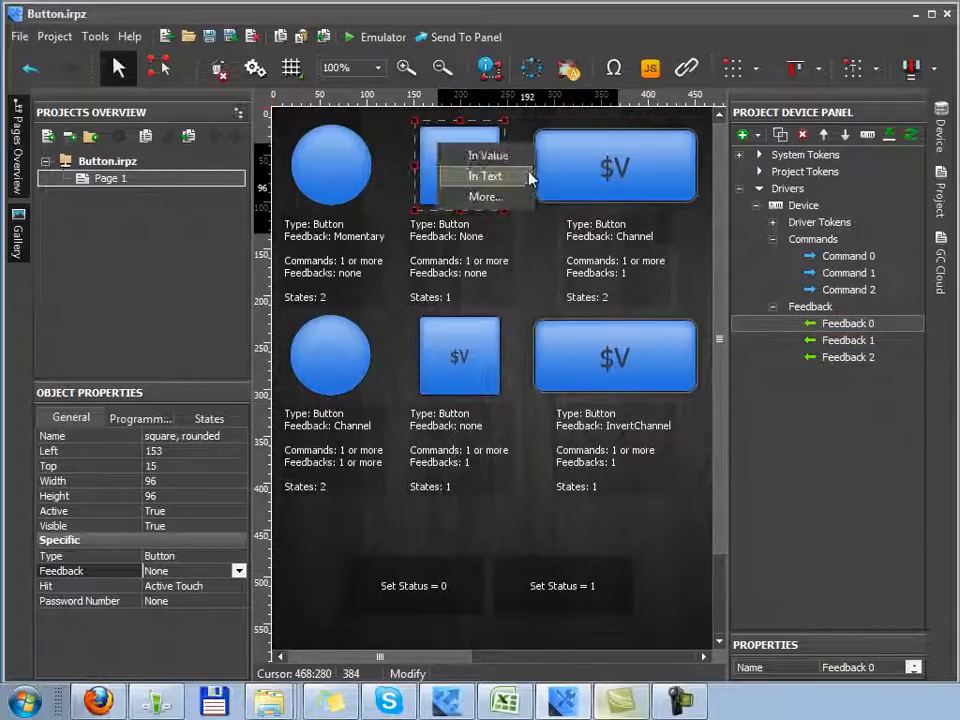
left_click(529, 178)
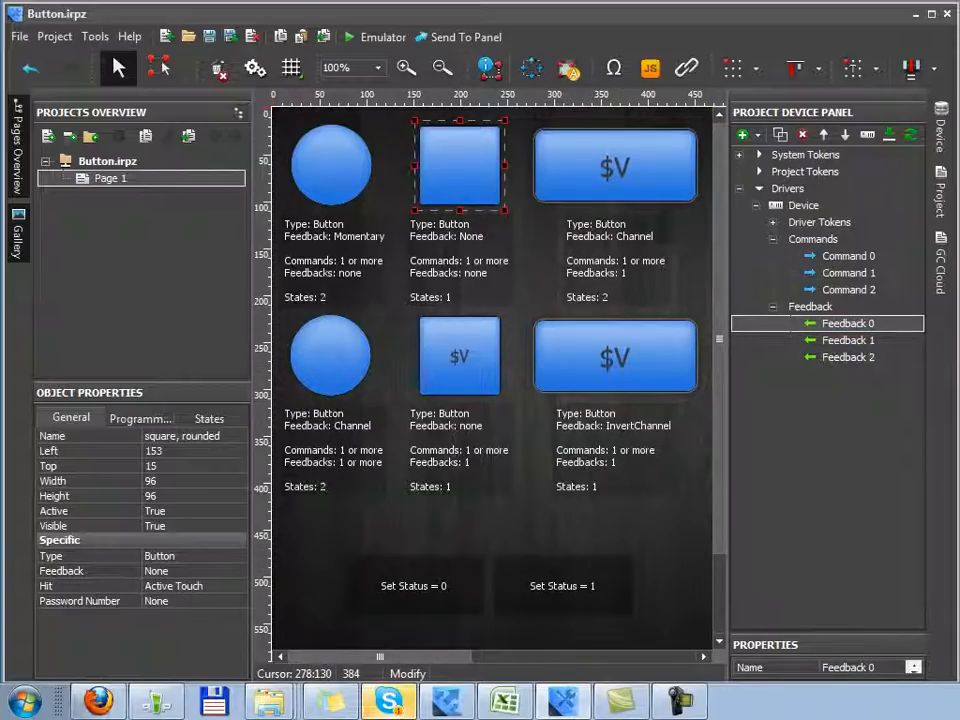